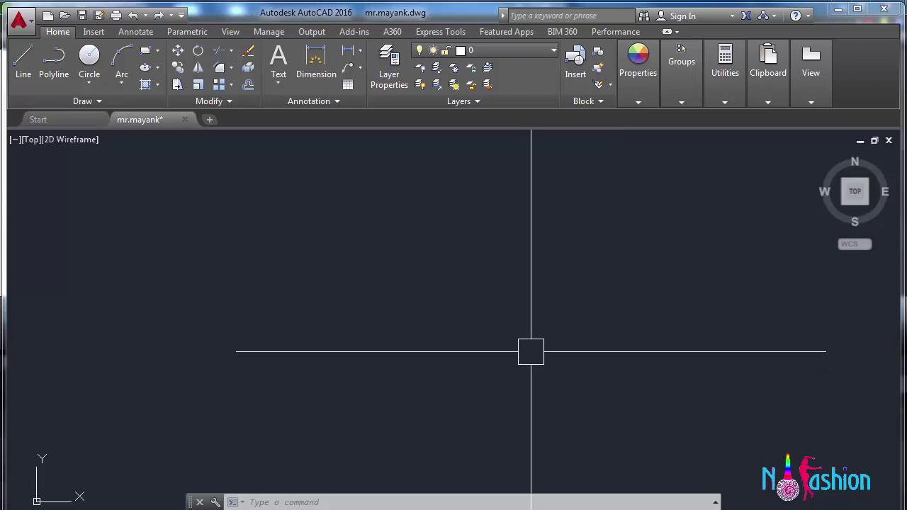
# - With UN, make length units Architectural at 0'-0" precision and confirm
pyautogui.write('un')
pyautogui.press('Return')
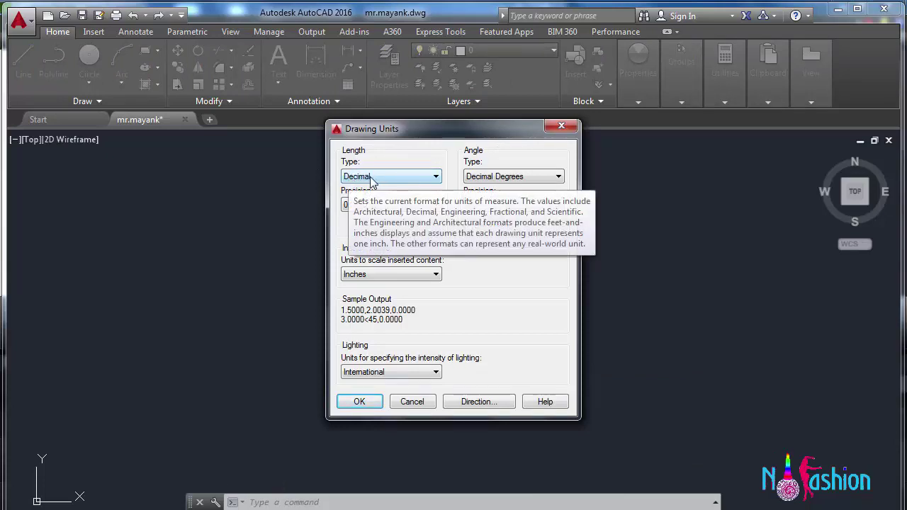
pyautogui.click(424, 181)
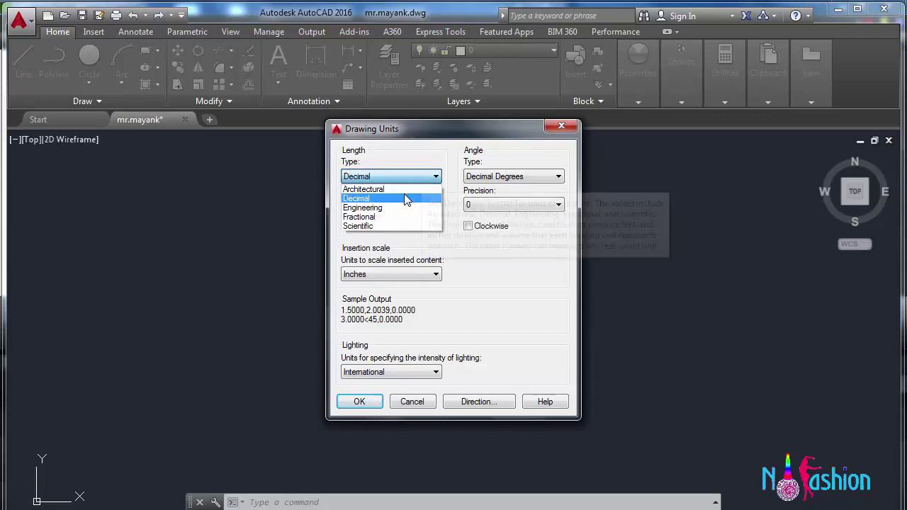
pyautogui.click(409, 189)
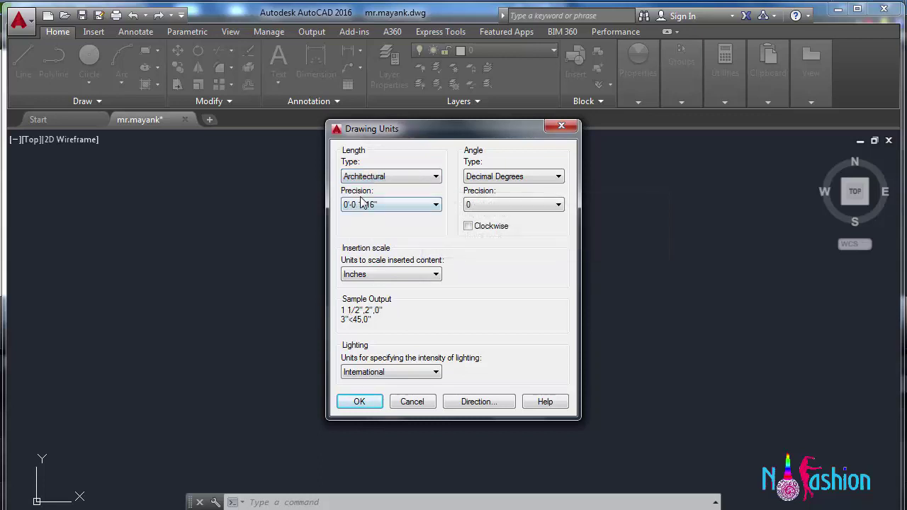
pyautogui.click(401, 204)
pyautogui.click(389, 220)
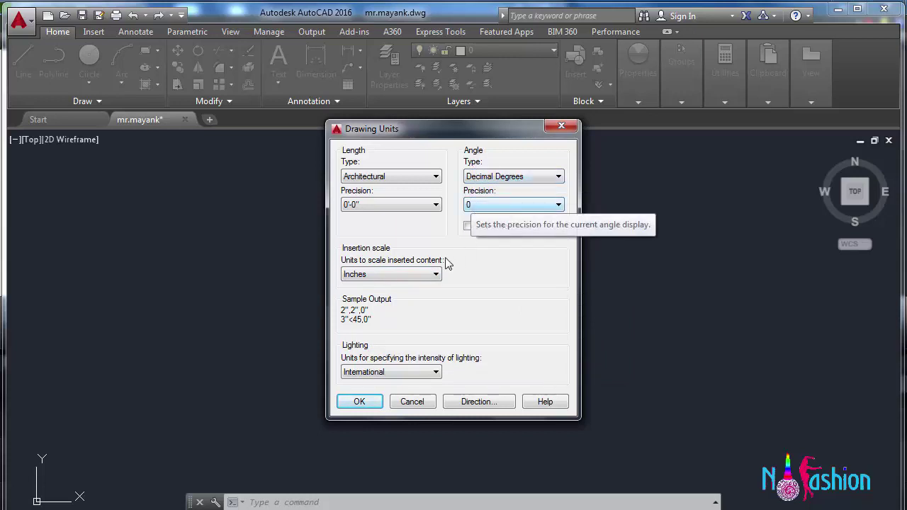
pyautogui.click(374, 402)
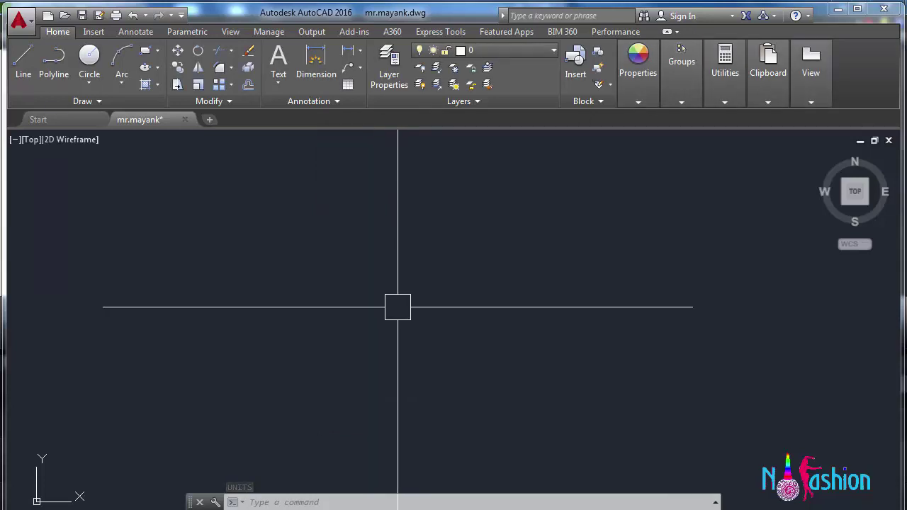
# - Run LIMITS with lower-left 0'-0",0'-0" and upper-right 40'-0",20'-0"
pyautogui.write('li')
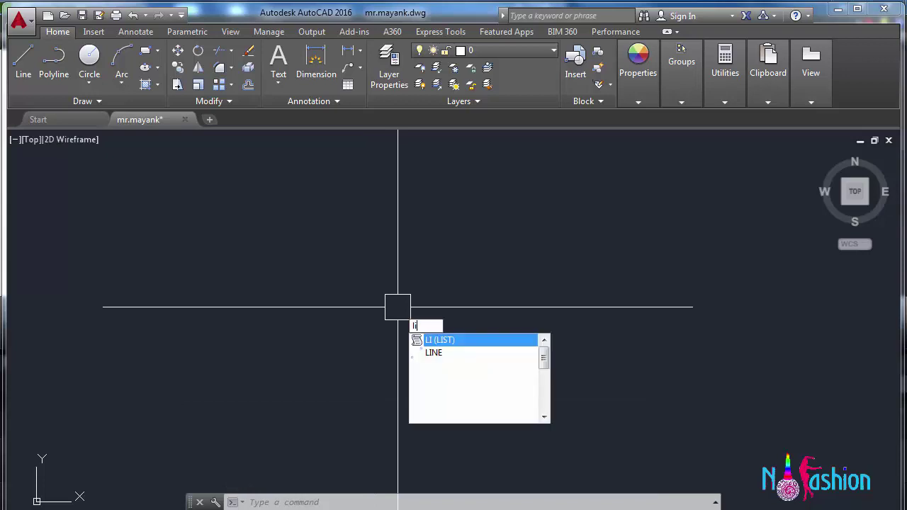
pyautogui.write('mits')
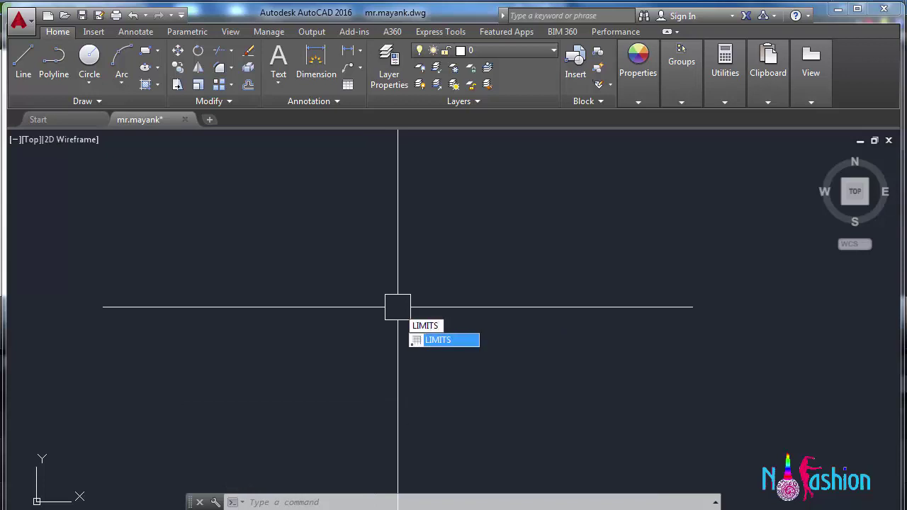
pyautogui.press('Return')
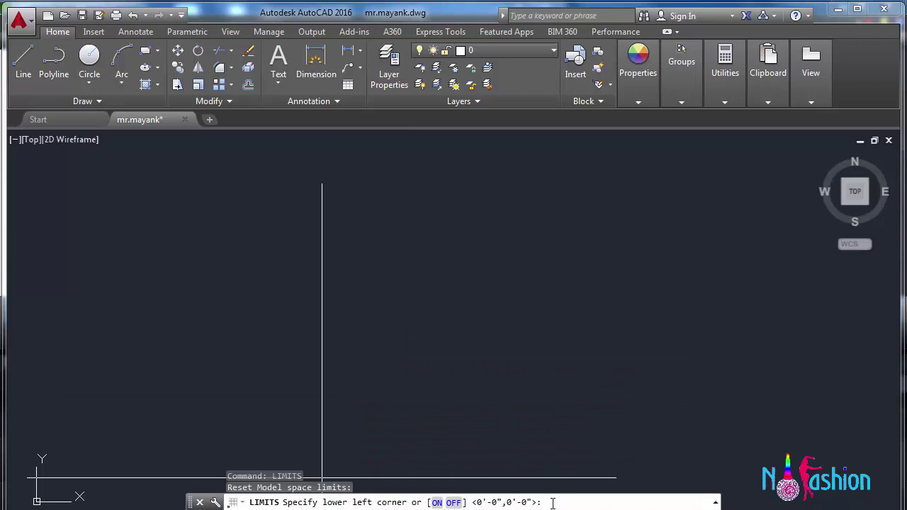
pyautogui.press('Return')
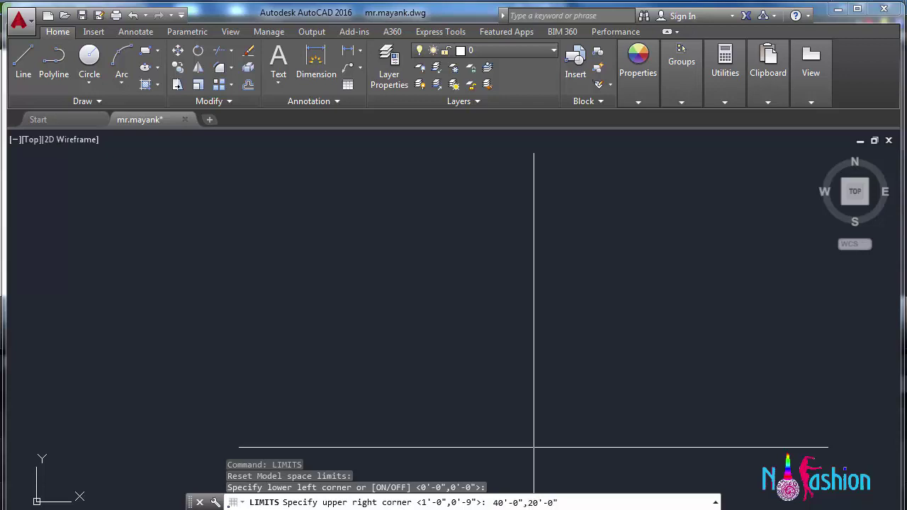
pyautogui.press('Return')
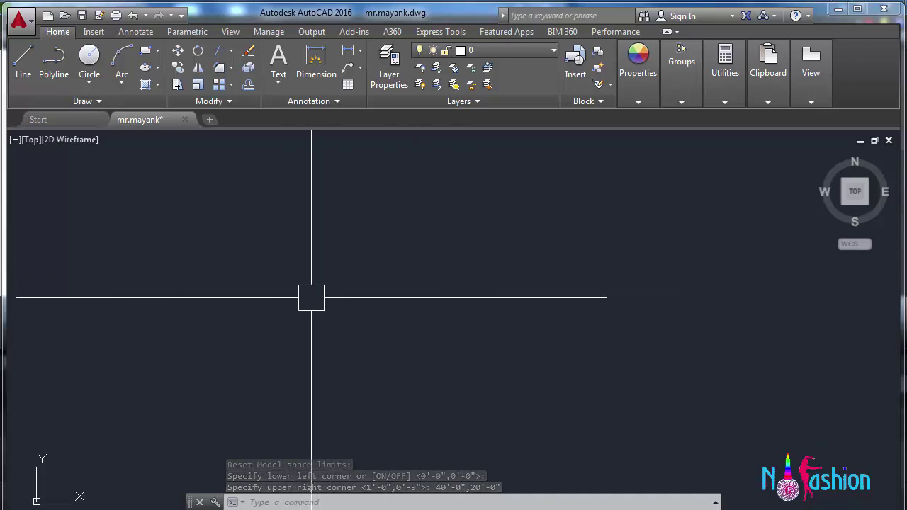
# - Open Options and move from Files to the Display page, leaving the colour scheme Dark
pyautogui.write('op')
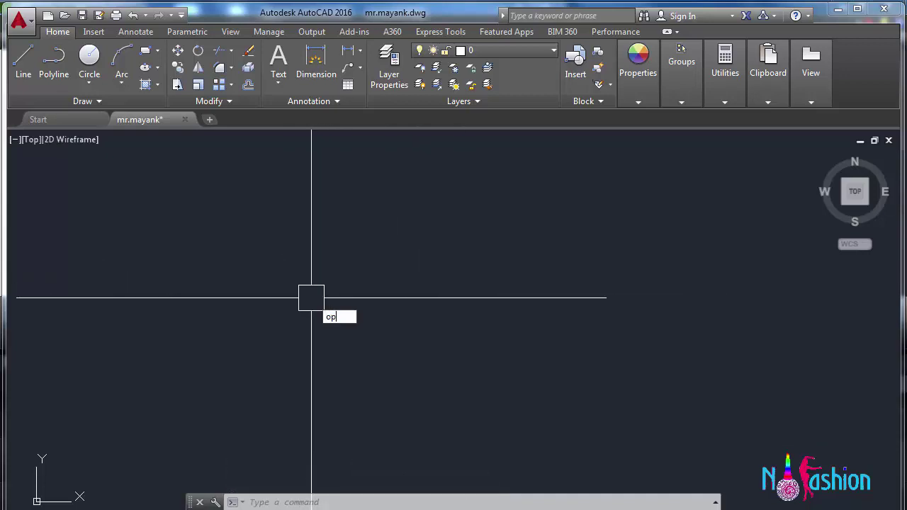
pyautogui.press('Return')
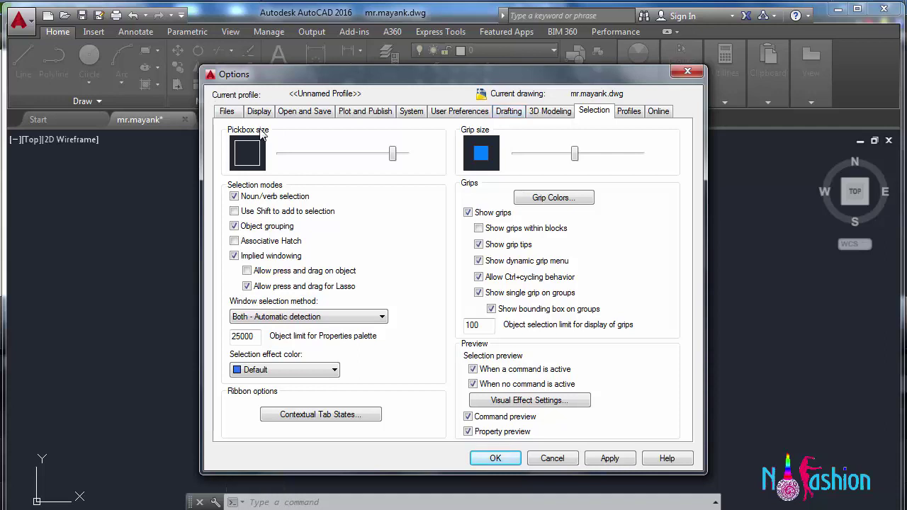
pyautogui.click(227, 113)
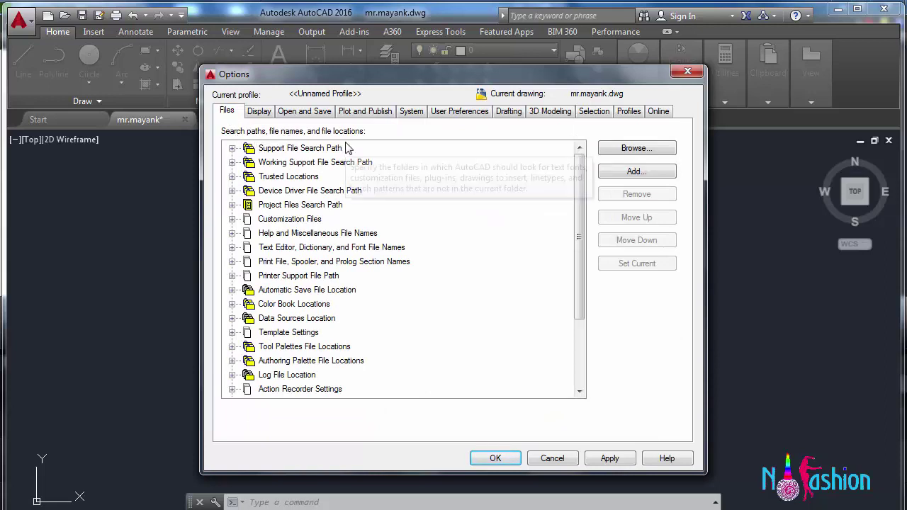
pyautogui.click(259, 112)
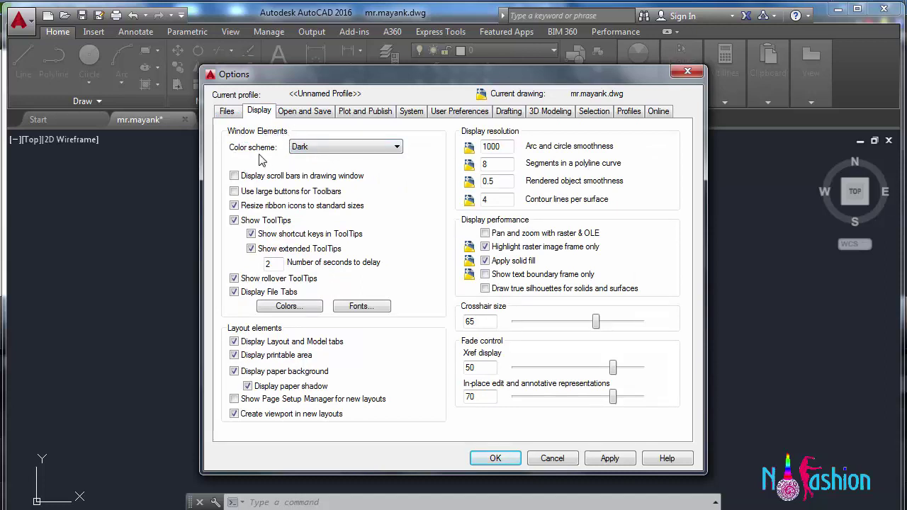
pyautogui.click(345, 150)
pyautogui.click(342, 149)
# - Set the 2D model space uniform background to White, then close Options
pyautogui.click(307, 314)
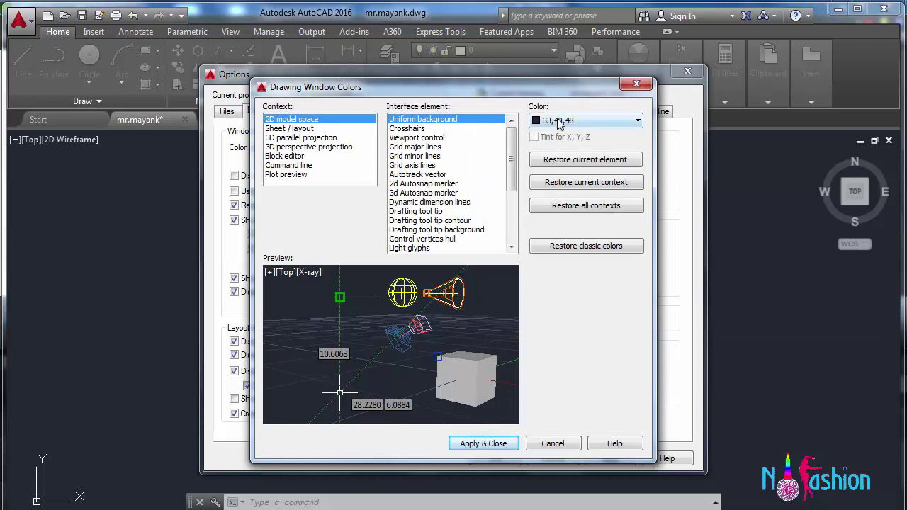
pyautogui.click(601, 123)
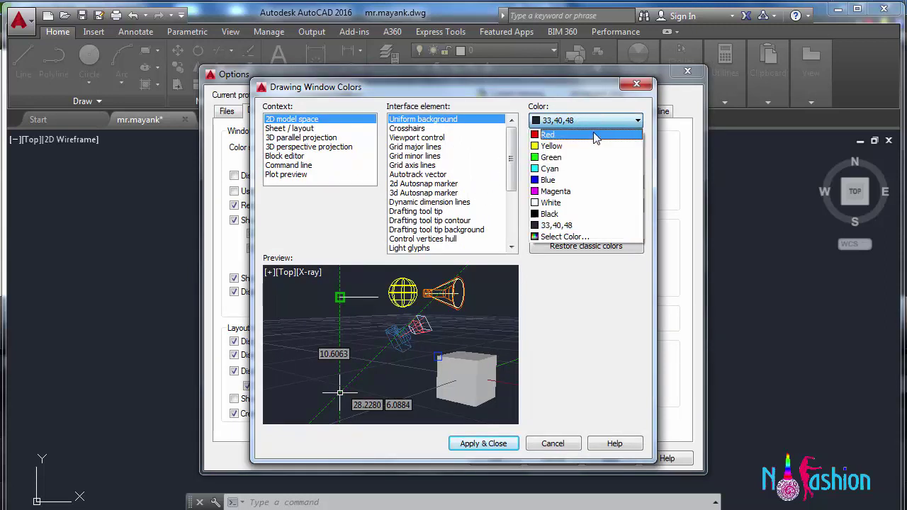
pyautogui.click(586, 205)
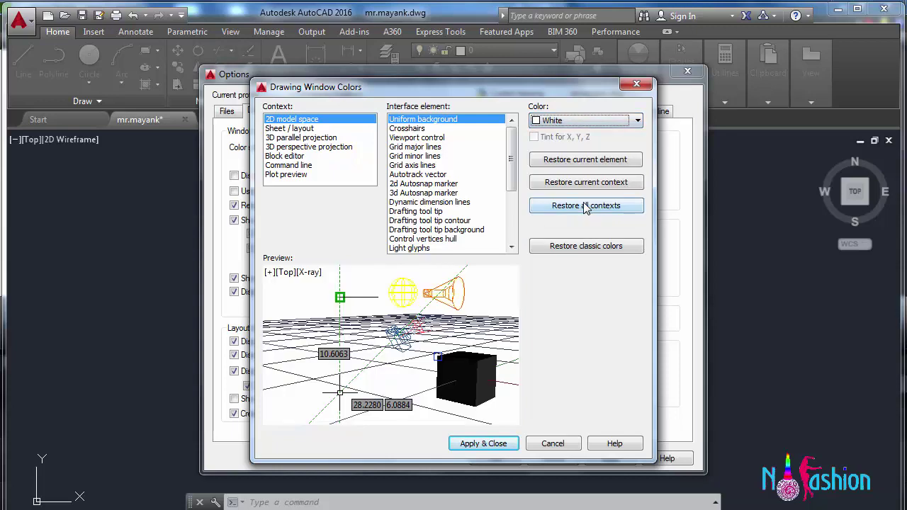
pyautogui.click(480, 445)
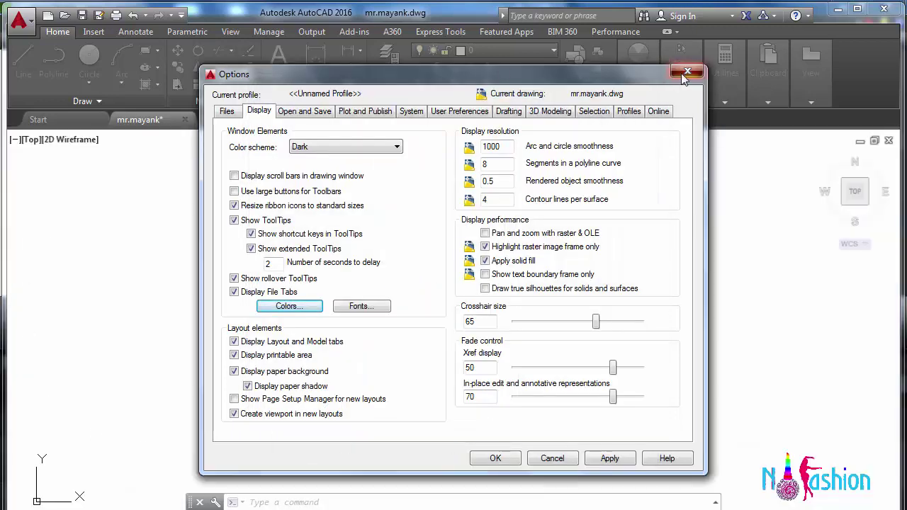
pyautogui.click(686, 72)
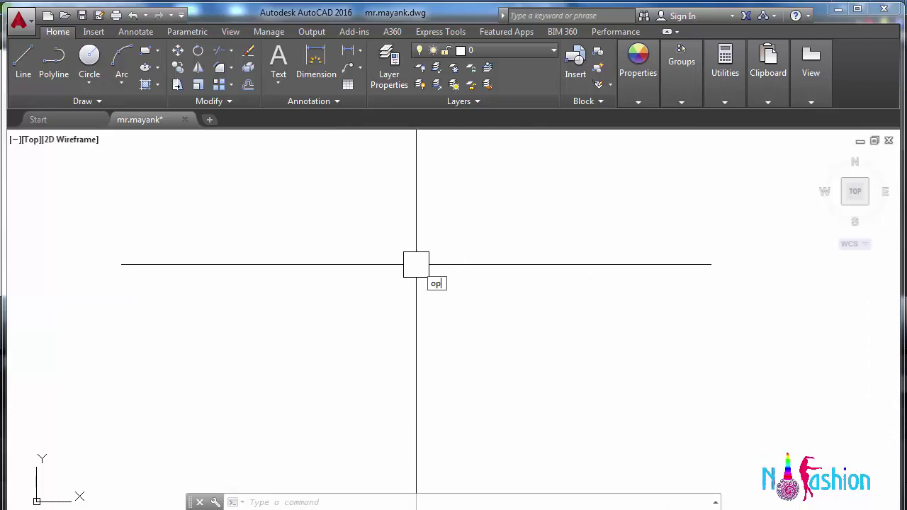
# - Reopen Options with OP and change the 2D model space uniform background to Black
pyautogui.write('op')
pyautogui.press('Return')
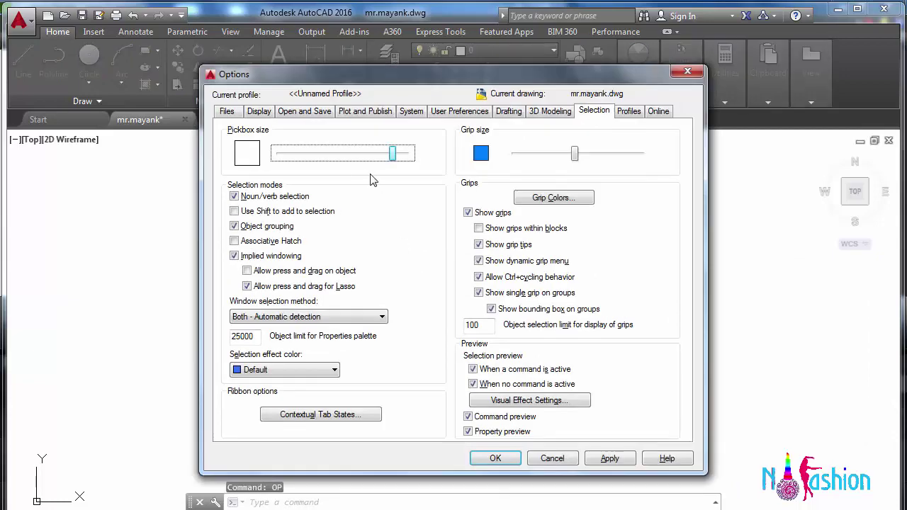
pyautogui.click(259, 112)
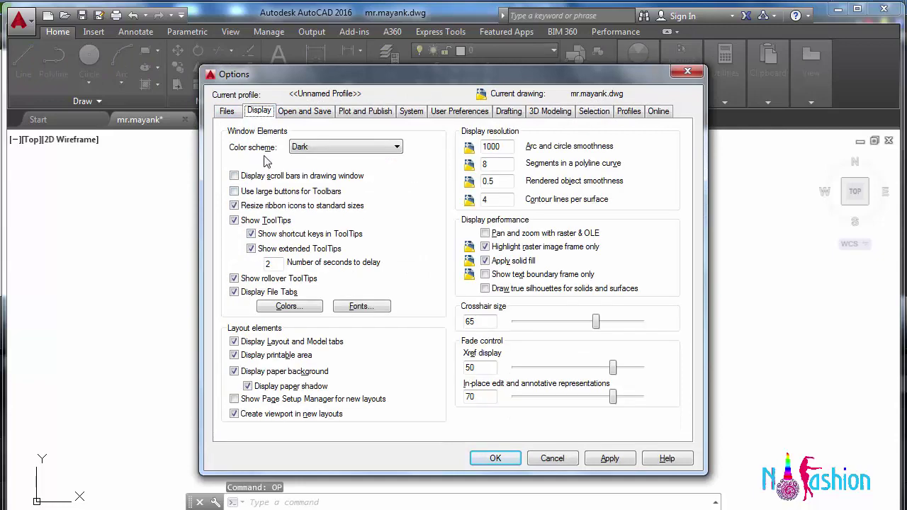
pyautogui.click(267, 309)
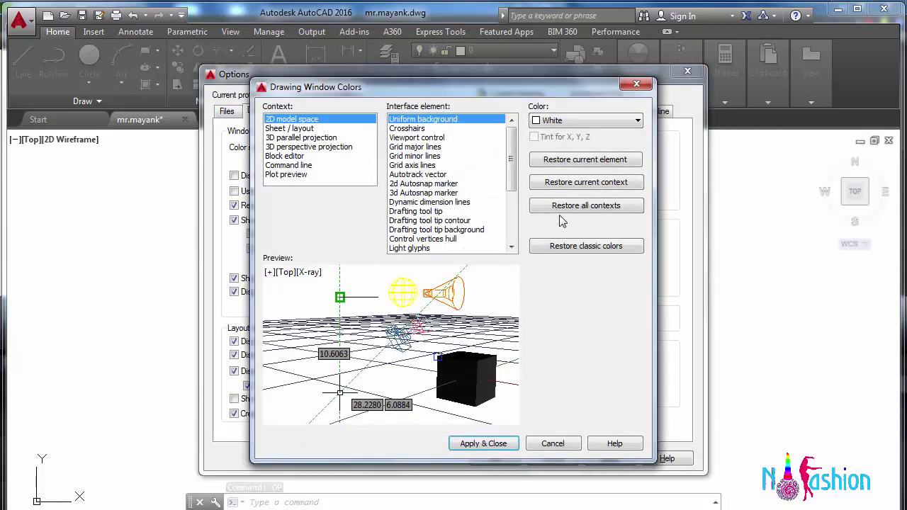
pyautogui.click(638, 126)
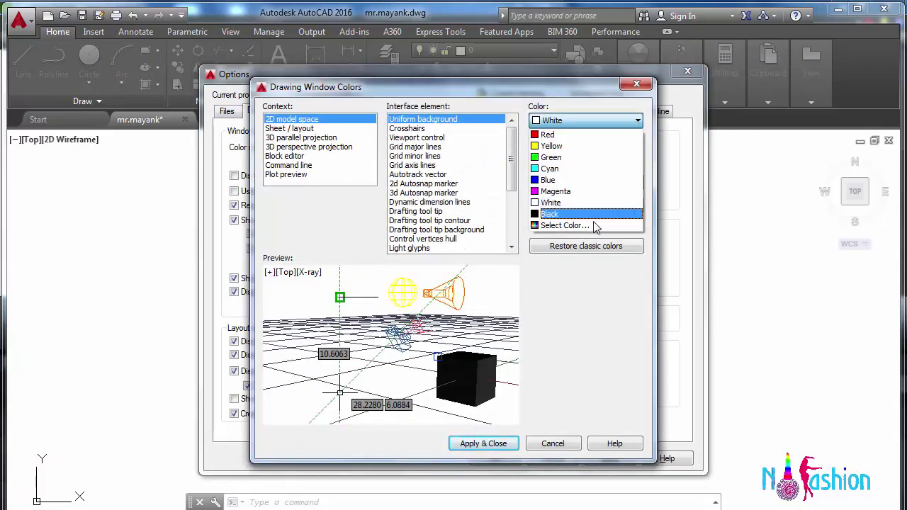
pyautogui.click(592, 215)
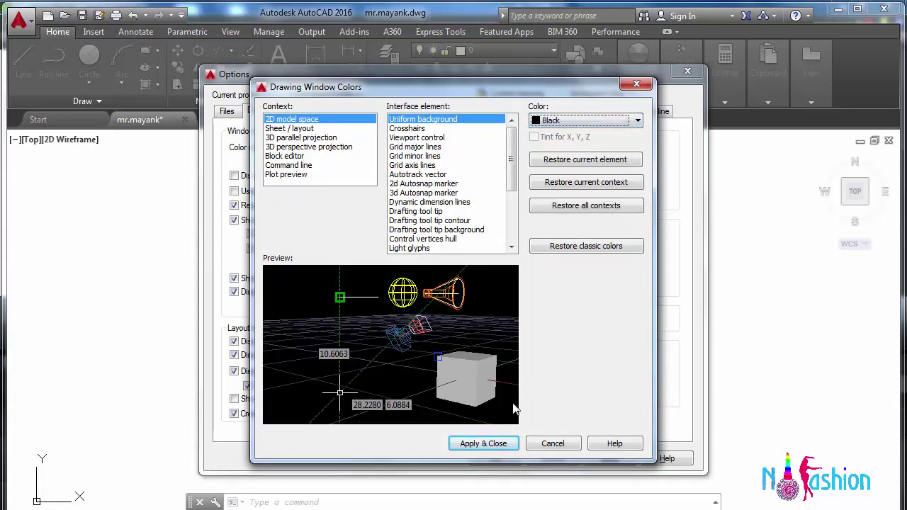
pyautogui.click(488, 445)
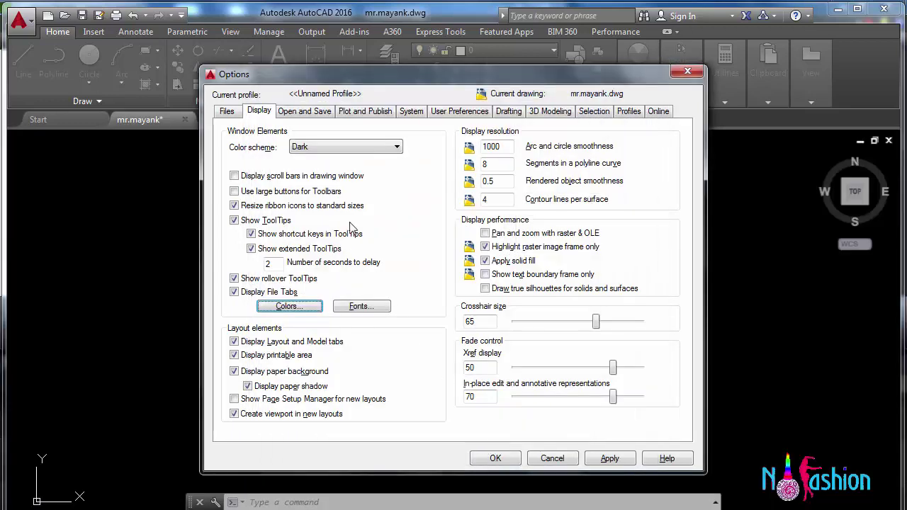
# - Show the Open and Save settings and expand the Save as format list
pyautogui.click(305, 112)
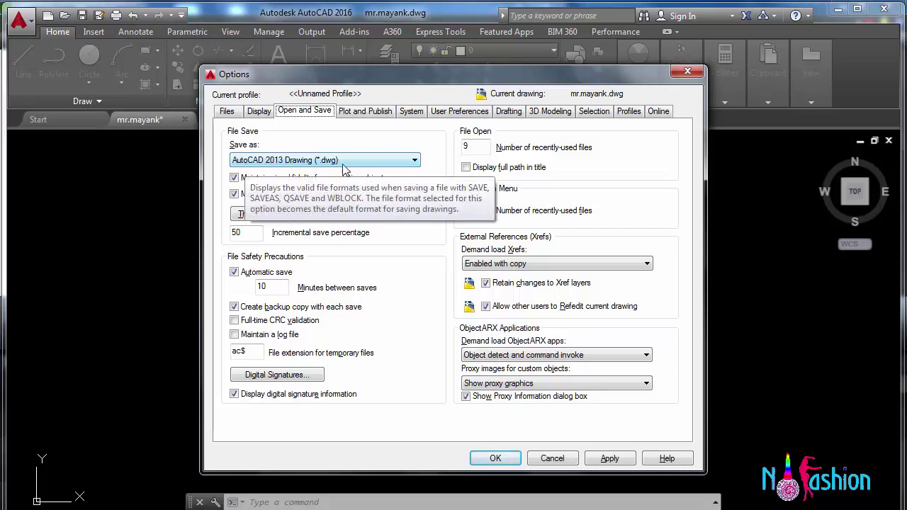
pyautogui.click(398, 168)
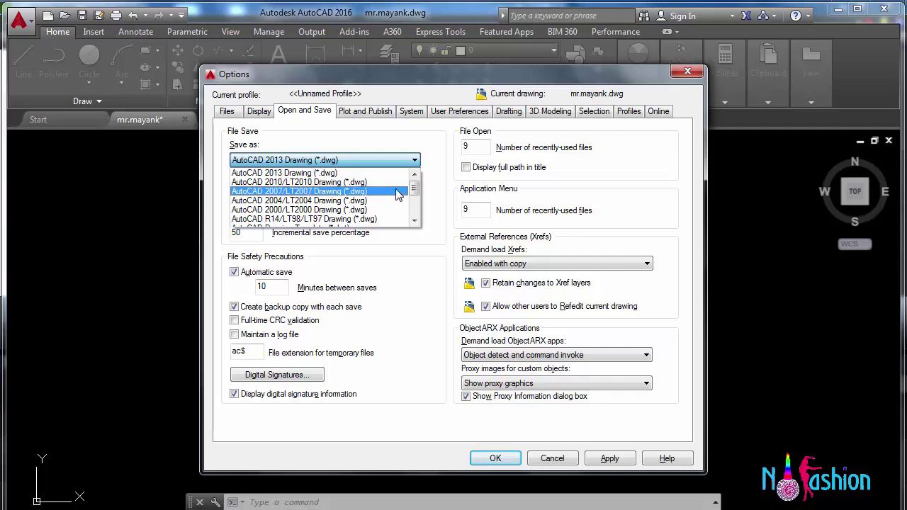
# - Keep AutoCAD 2013 Drawing as save format and review Plot and Publish, System, User Preferences
pyautogui.click(406, 153)
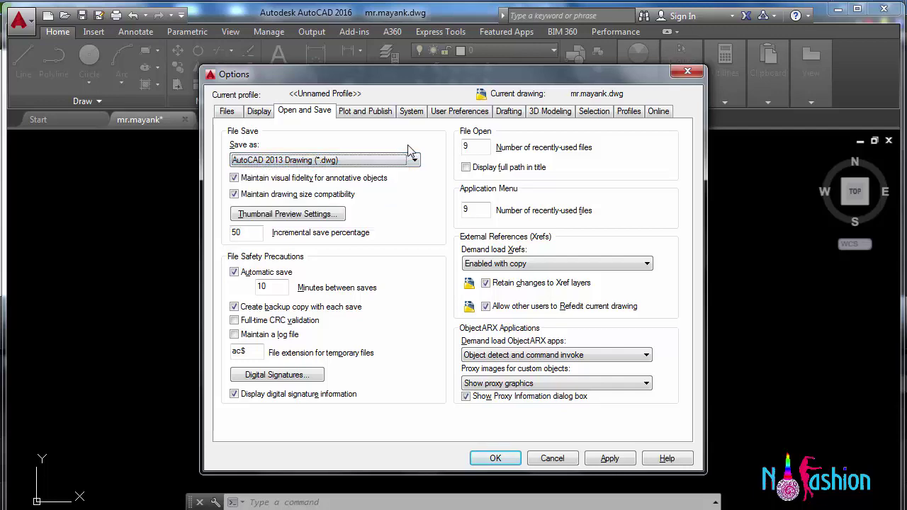
pyautogui.click(377, 115)
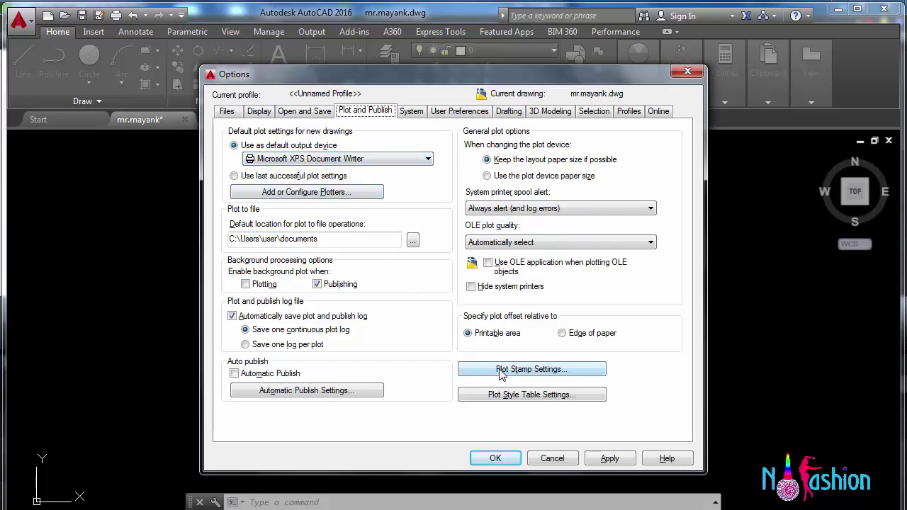
pyautogui.click(411, 118)
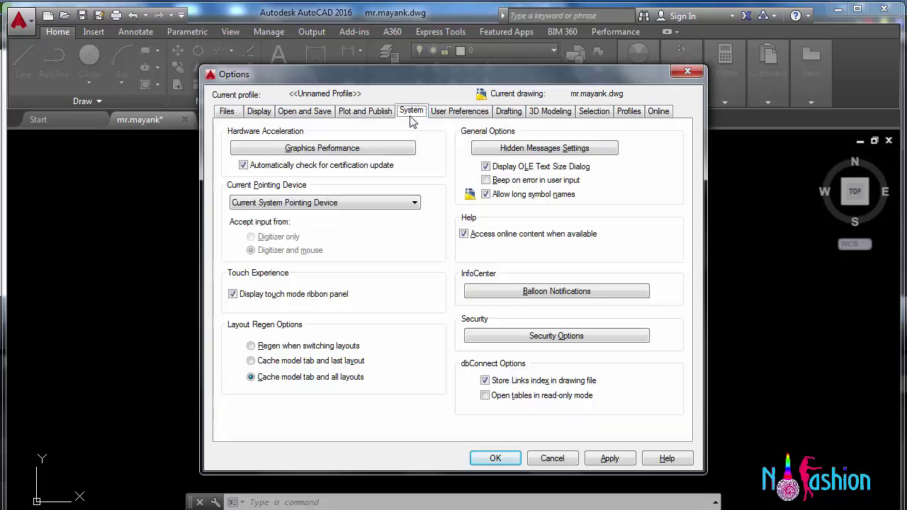
pyautogui.click(440, 117)
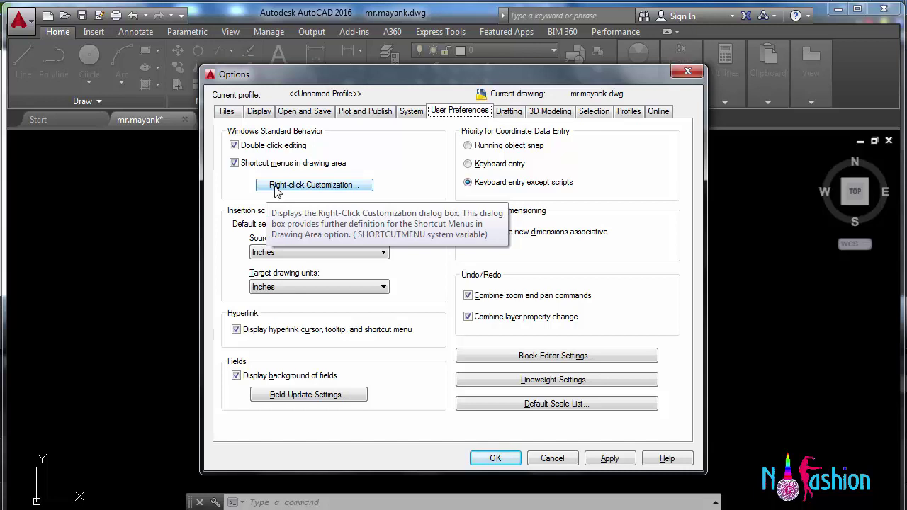
# - On the Drafting page, reduce the AutoSnap marker size and aperture size slightly
pyautogui.click(509, 118)
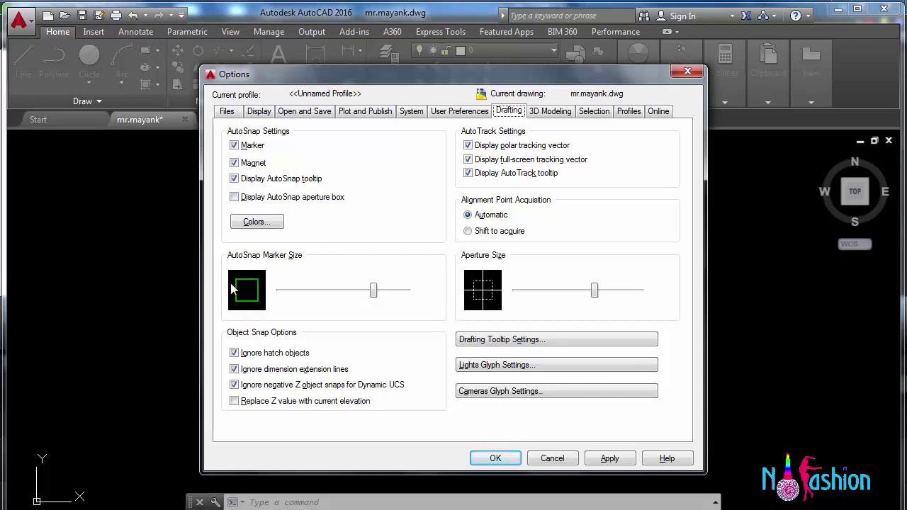
pyautogui.moveTo(374, 290)
pyautogui.mouseDown()
pyautogui.moveTo(325, 301)
pyautogui.moveTo(360, 300)
pyautogui.mouseUp()
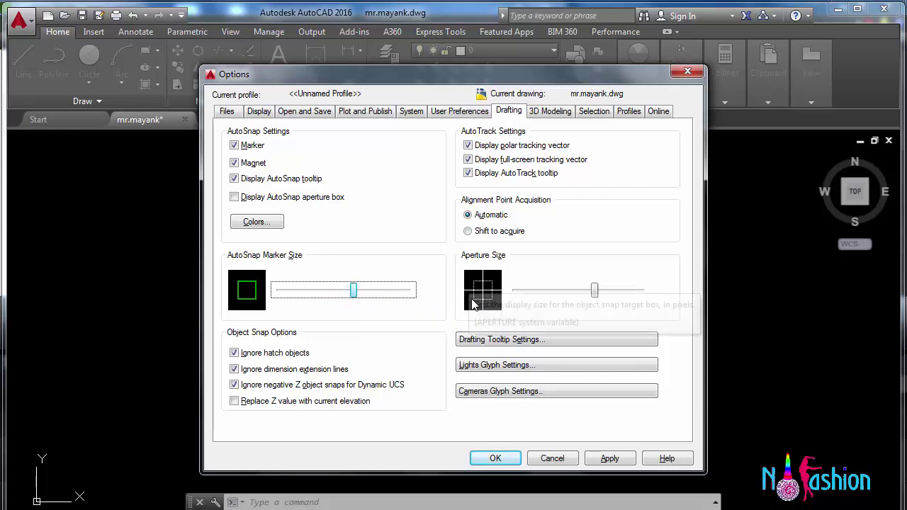
pyautogui.moveTo(595, 299)
pyautogui.mouseDown()
pyautogui.moveTo(576, 305)
pyautogui.moveTo(596, 305)
pyautogui.mouseUp()
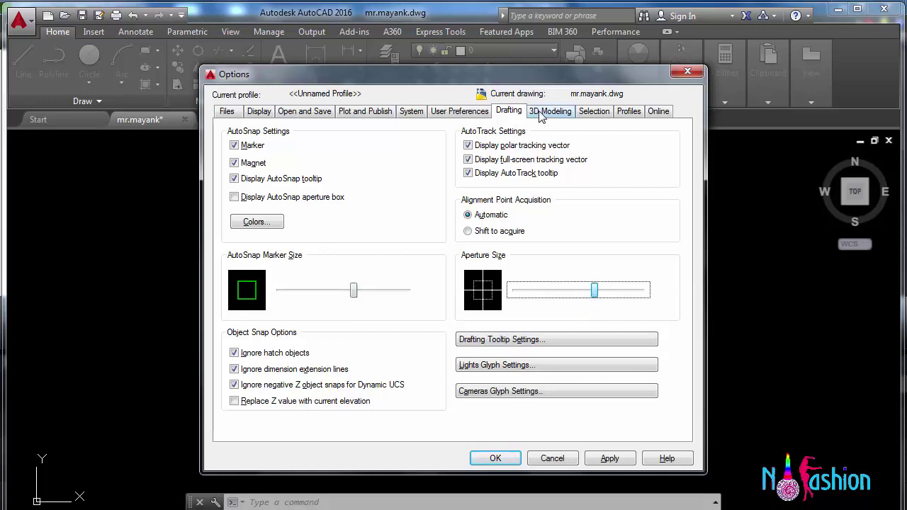
# - On the Selection page, lower the pickbox size slightly
pyautogui.click(541, 114)
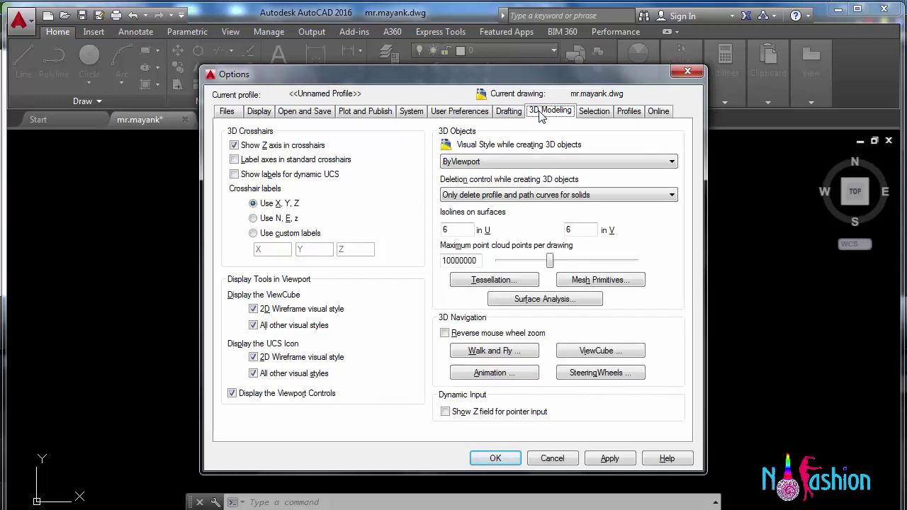
pyautogui.click(595, 113)
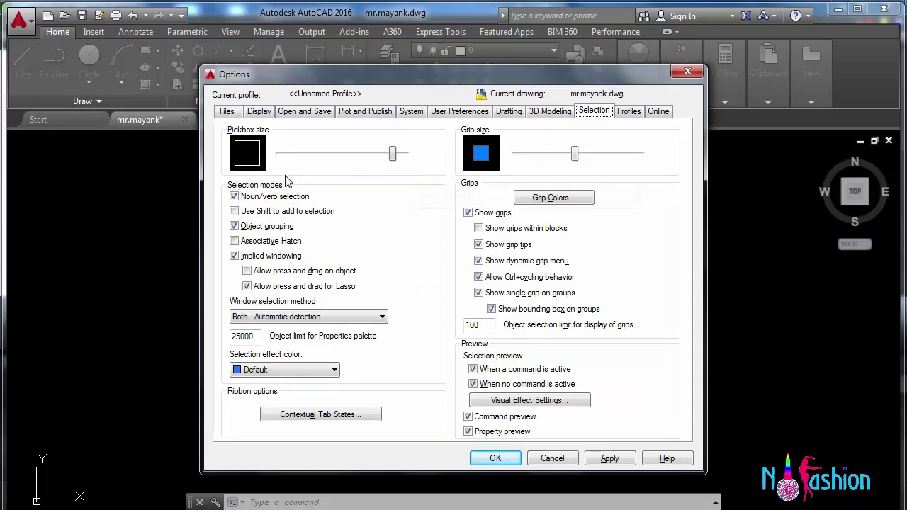
pyautogui.click(372, 157)
pyautogui.click(363, 166)
pyautogui.click(355, 171)
pyautogui.click(356, 154)
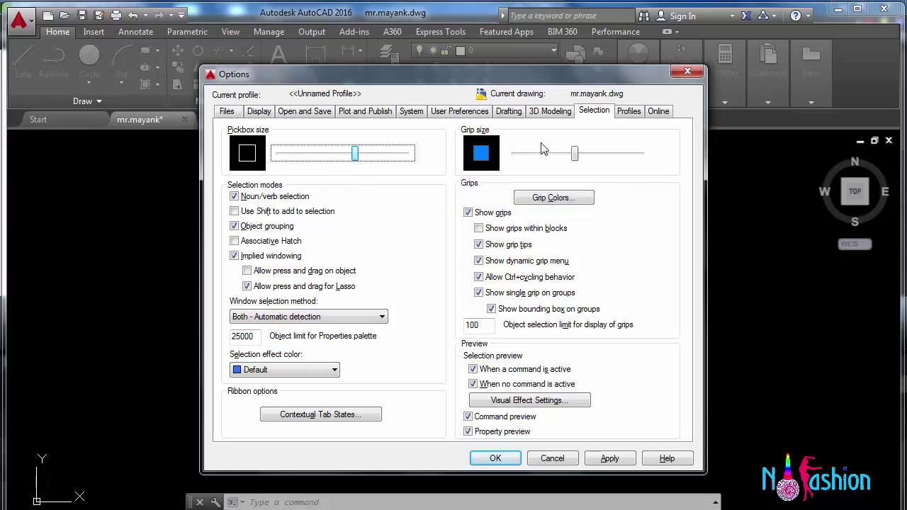
# - Enlarge the grip size and apply the changed options
pyautogui.moveTo(574, 156); pyautogui.dragTo(592, 163)
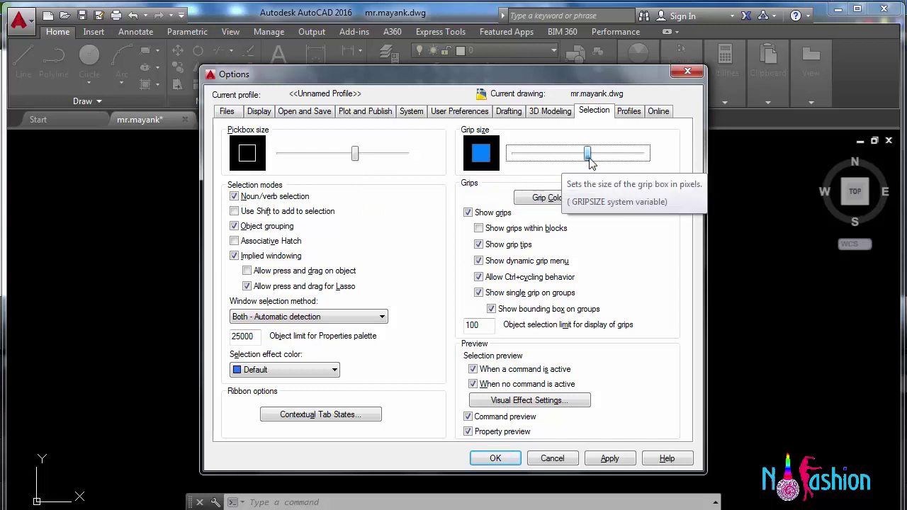
pyautogui.click(630, 113)
pyautogui.click(612, 457)
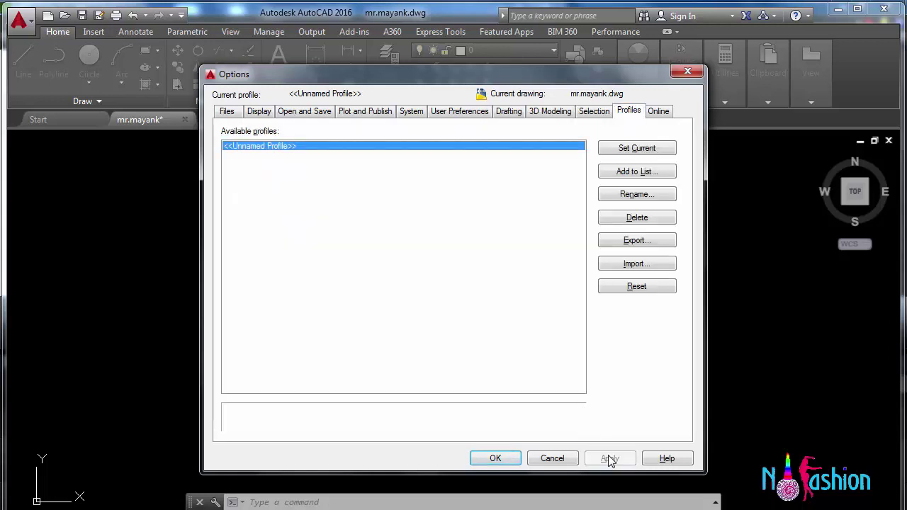
# - Close Options with OK and launch DIMSTYLE to show the Dimension Style Manager
pyautogui.click(493, 458)
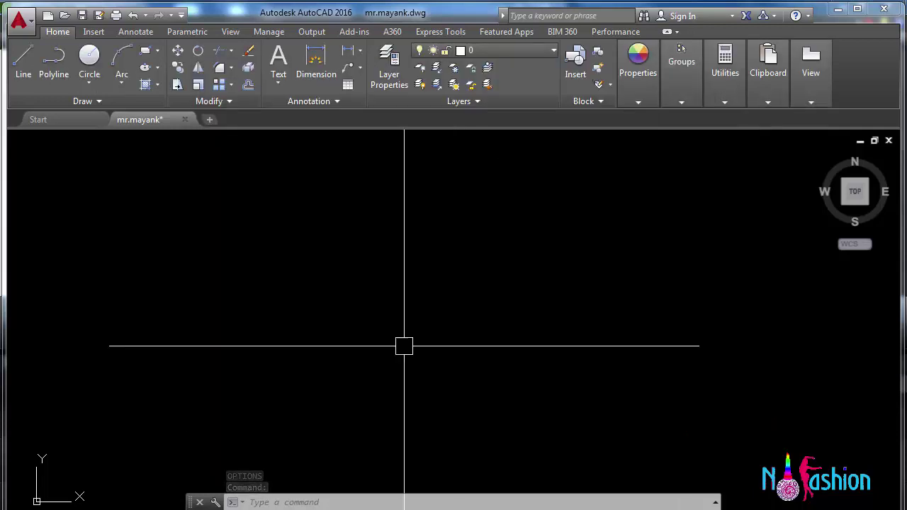
pyautogui.write('DIM')
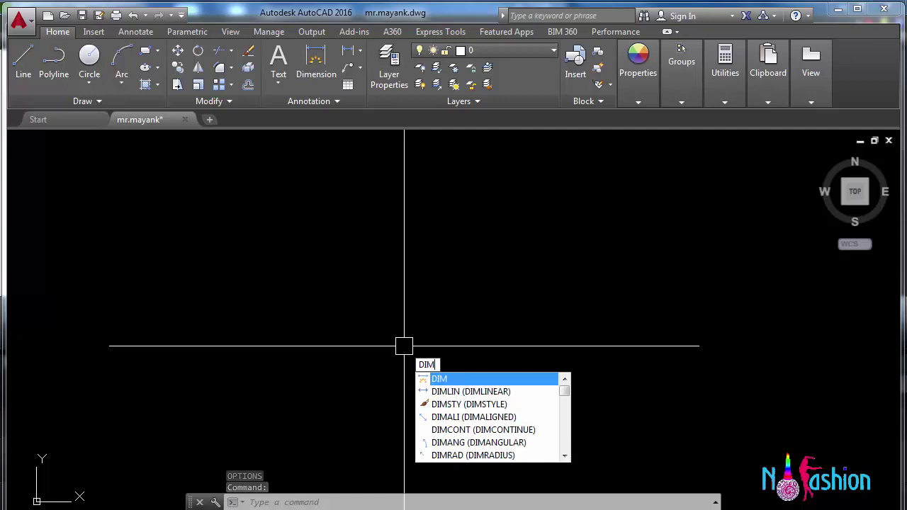
pyautogui.press('Return')
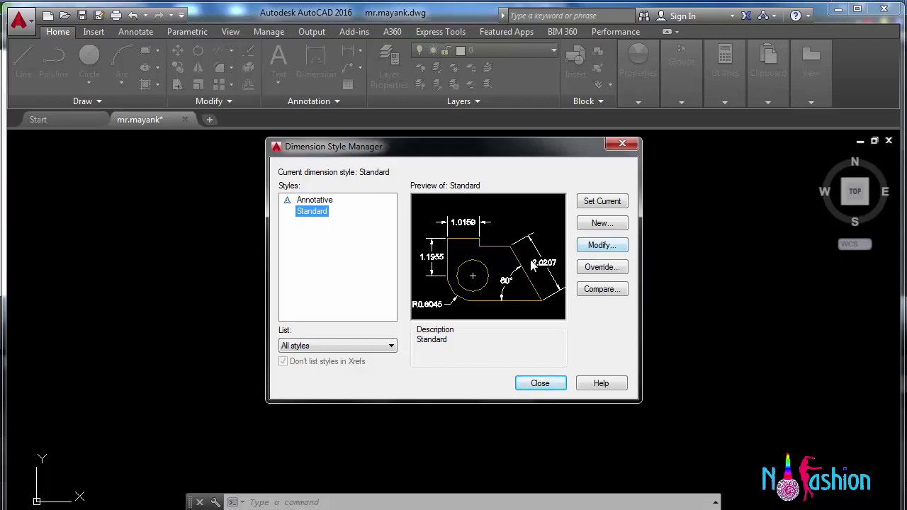
# - In the Standard style's Primary Units, choose Architectural format, 0'-0" precision and Horizontal fractions
pyautogui.click(602, 248)
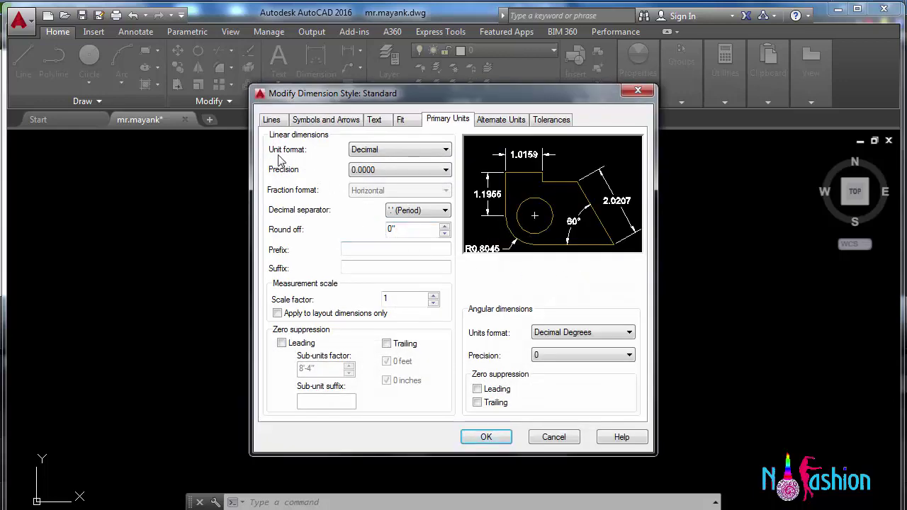
pyautogui.click(395, 152)
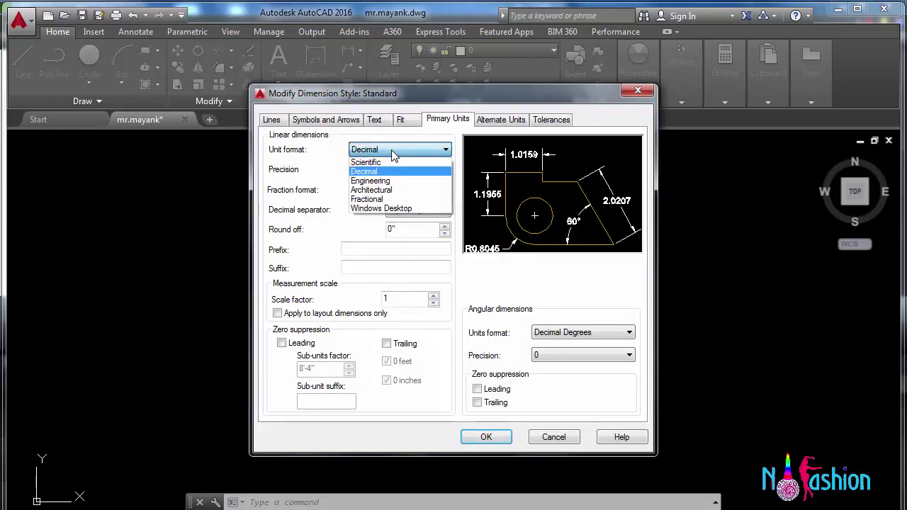
pyautogui.click(388, 191)
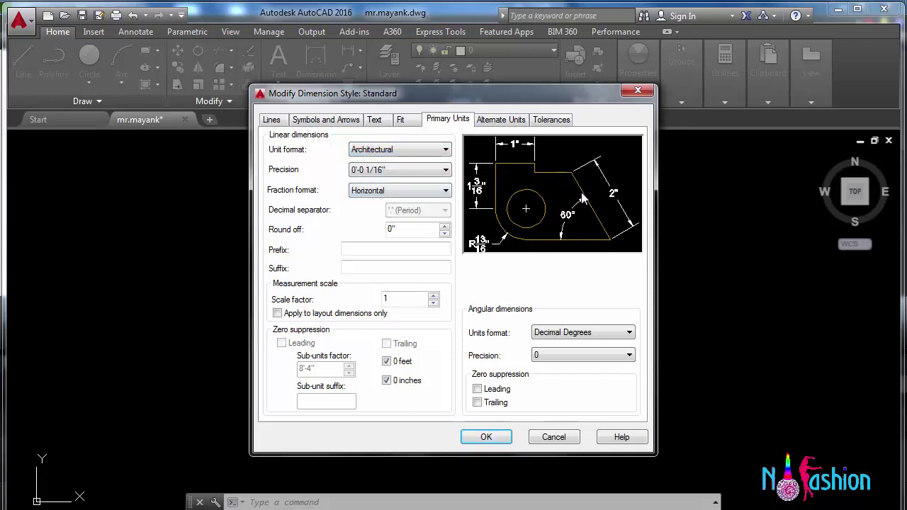
pyautogui.click(370, 173)
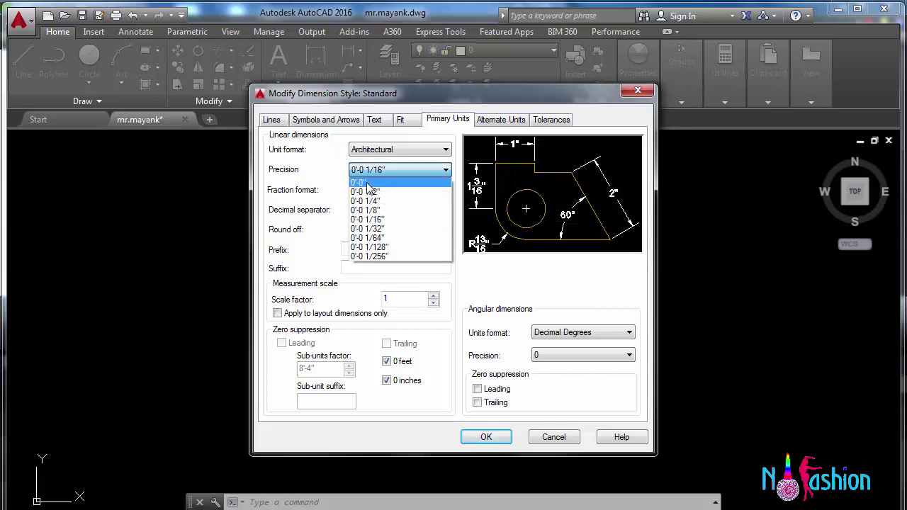
pyautogui.click(366, 183)
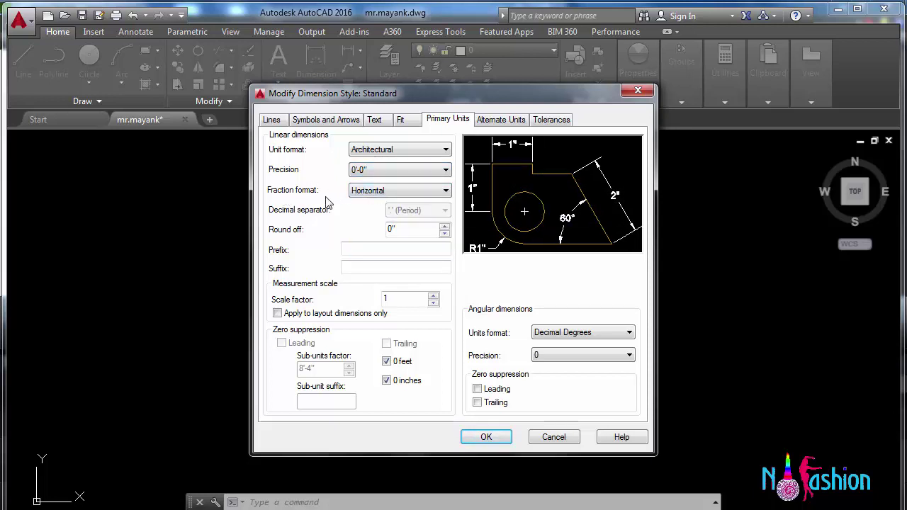
pyautogui.click(434, 193)
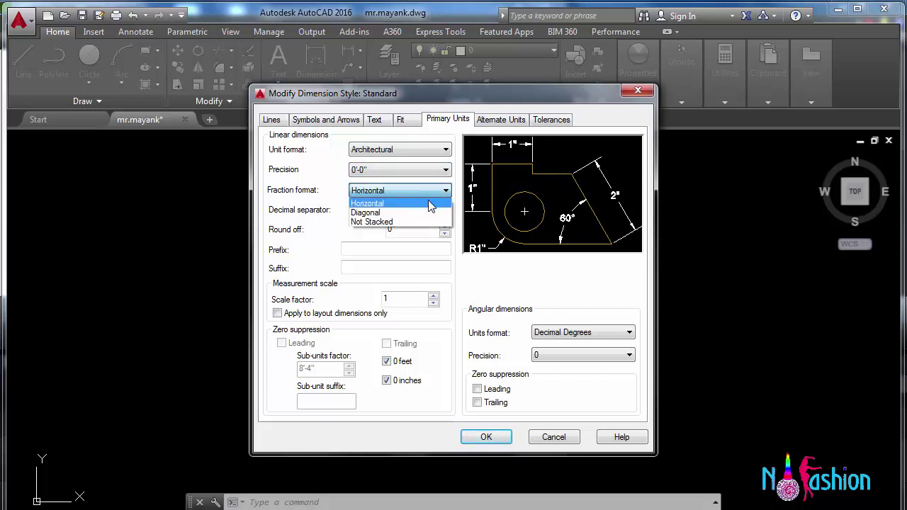
pyautogui.press('Down')
pyautogui.press('Down')
pyautogui.press('Return')
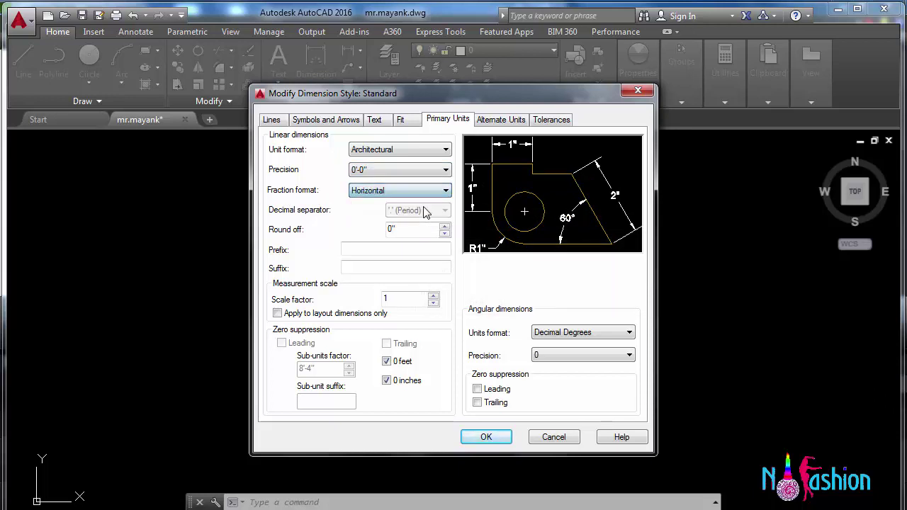
# - Keep Decimal Degrees for angles, review Alternate Units and Tolerances, and save the style
pyautogui.click(608, 337)
pyautogui.click(610, 337)
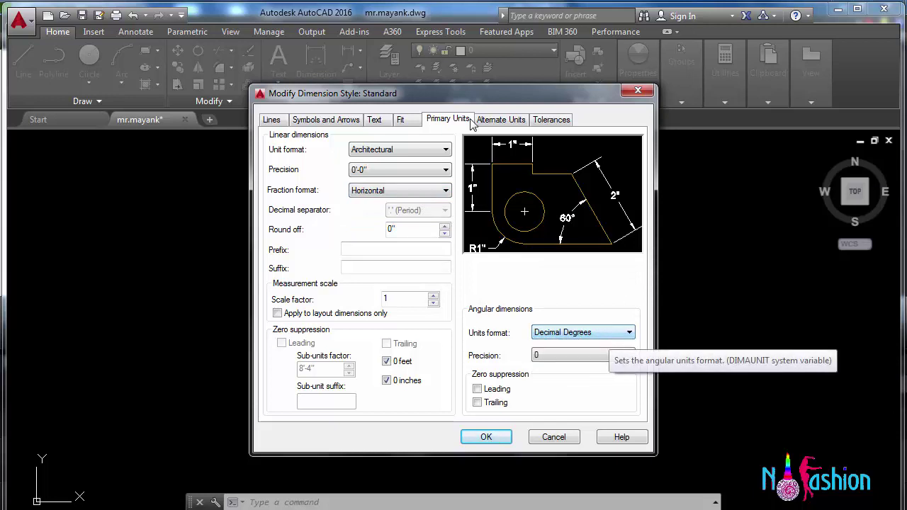
pyautogui.click(484, 122)
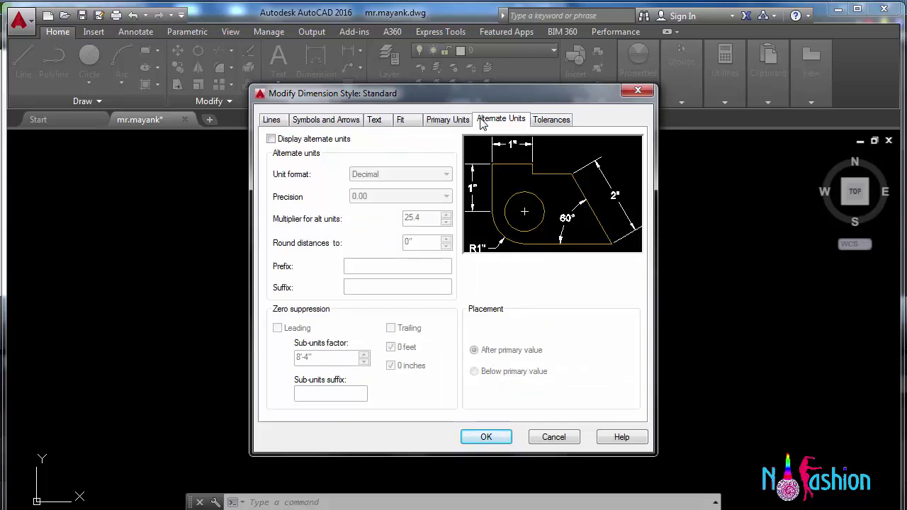
pyautogui.click(545, 125)
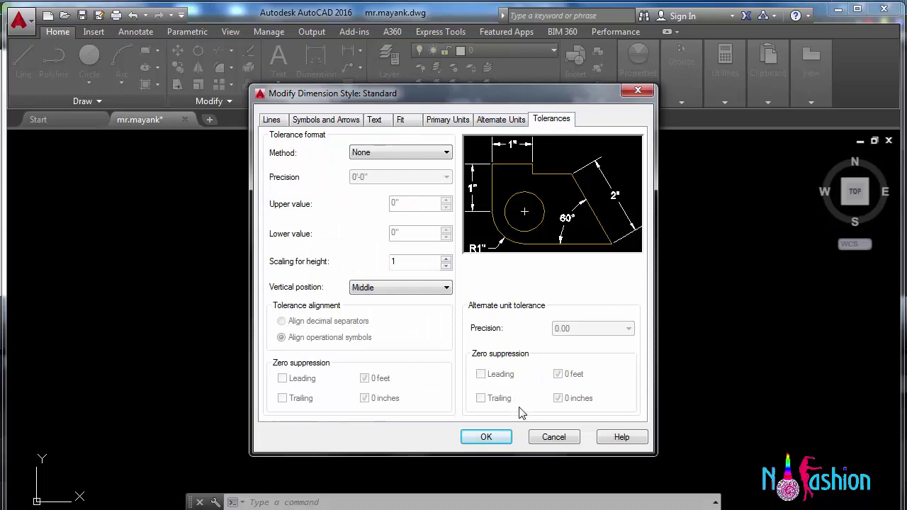
pyautogui.click(487, 437)
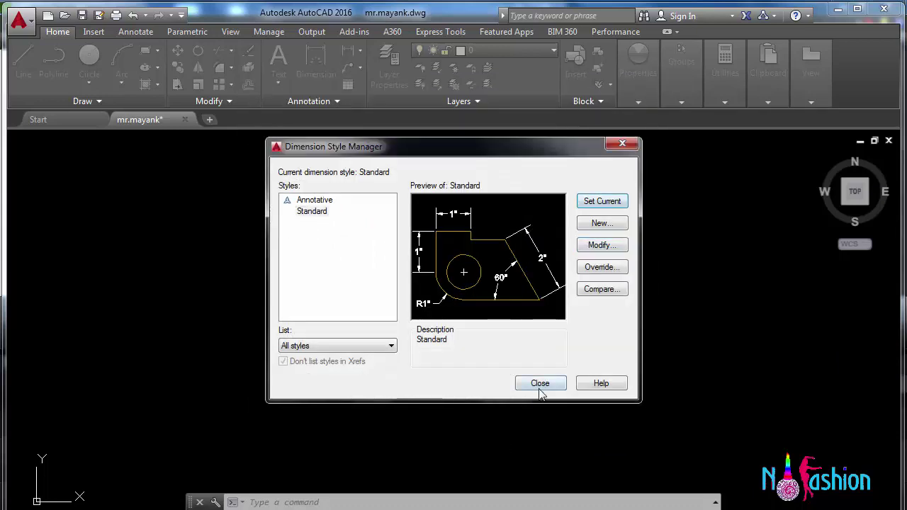
# - Close the Dimension Style Manager to return to the empty mr.mayank.dwg drawing
pyautogui.click(540, 385)
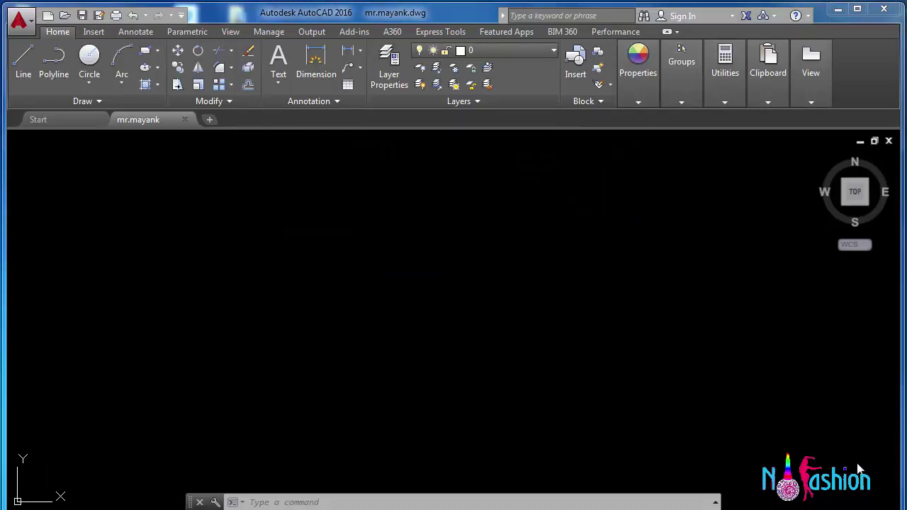